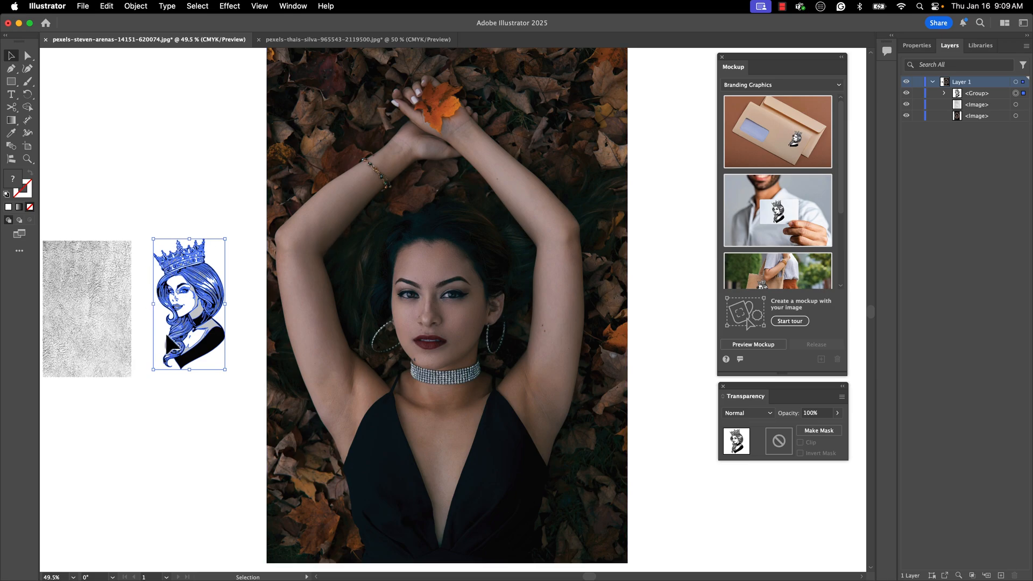
{"action": "mouse_move", "coordinate": [201, 307]}
{"action": "left_mouse_down"}
{"action": "mouse_move", "coordinate": [218, 344]}
{"action": "mouse_move", "coordinate": [226, 269]}
{"action": "mouse_move", "coordinate": [211, 326]}
{"action": "mouse_move", "coordinate": [253, 277]}
{"action": "mouse_move", "coordinate": [207, 288]}
{"action": "mouse_move", "coordinate": [202, 304]}
{"action": "left_mouse_up"}
{"action": "left_click", "coordinate": [87, 299]}
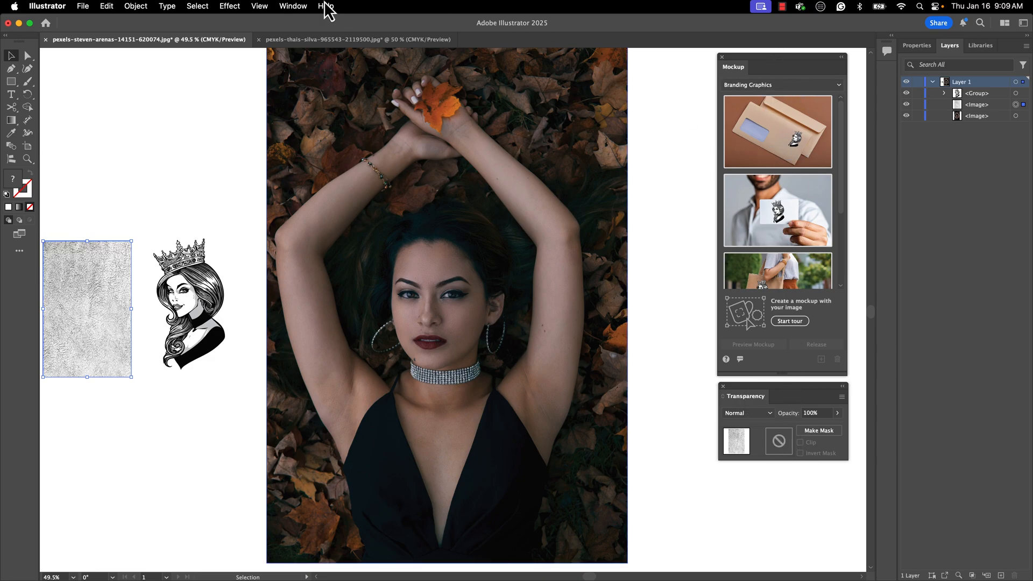
{"action": "left_click", "coordinate": [292, 6]}
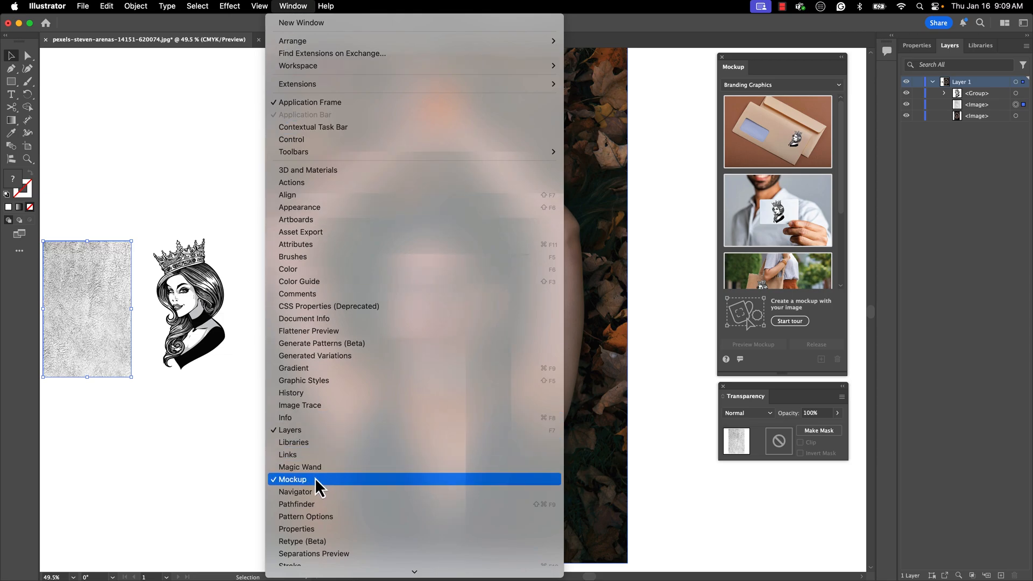
{"action": "scroll", "coordinate": [315, 479], "scroll_direction": "down", "scroll_amount": 5}
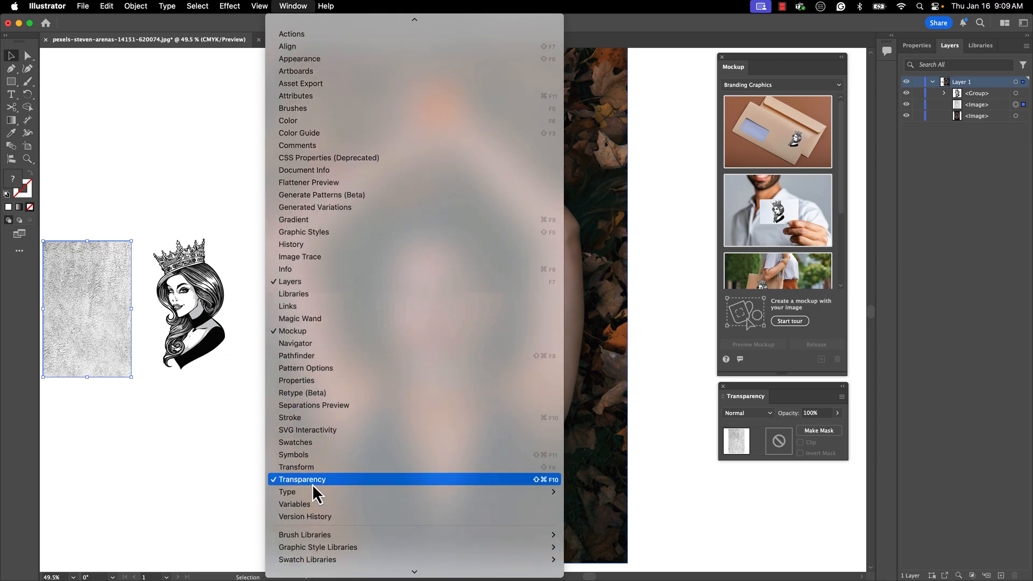
{"action": "left_click", "coordinate": [202, 457]}
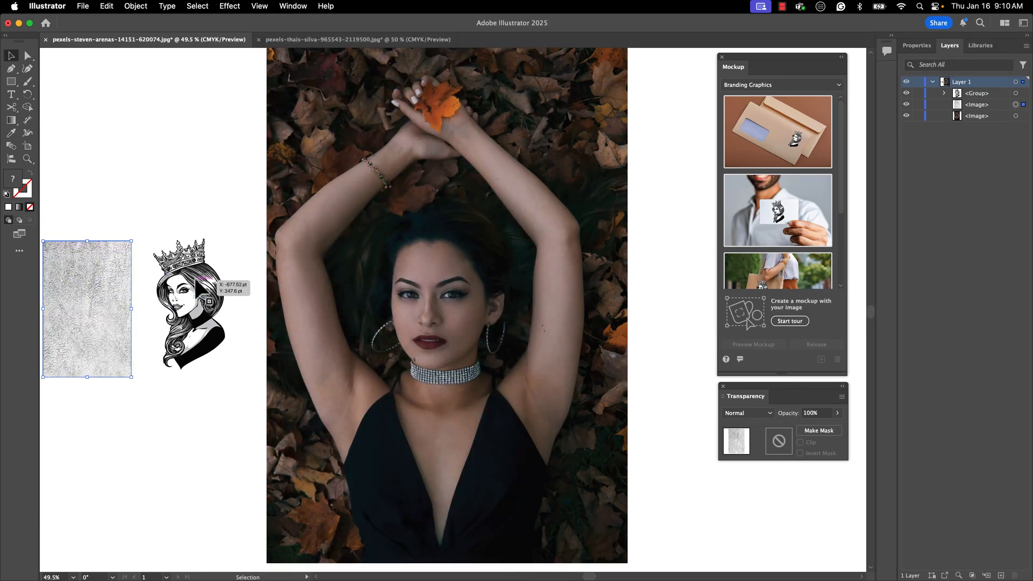
Place the crowned queen artwork over the upper arm beside the woman's face and rotate it slightly to follow the arm
{"action": "left_click", "coordinate": [194, 304]}
{"action": "left_click_drag", "start_coordinate": [192, 307], "coordinate": [321, 332]}
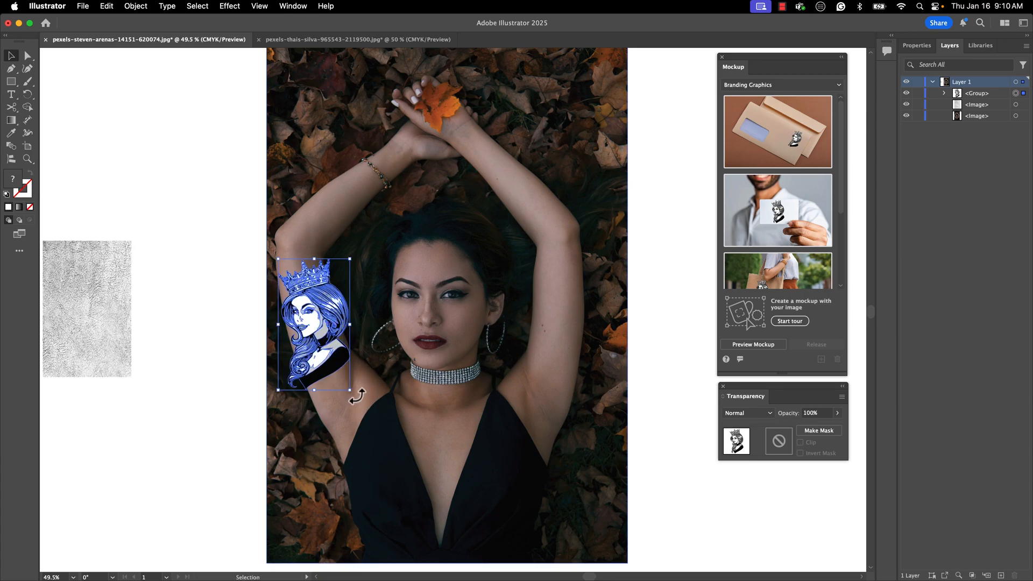
{"action": "left_click_drag", "start_coordinate": [351, 391], "coordinate": [360, 390]}
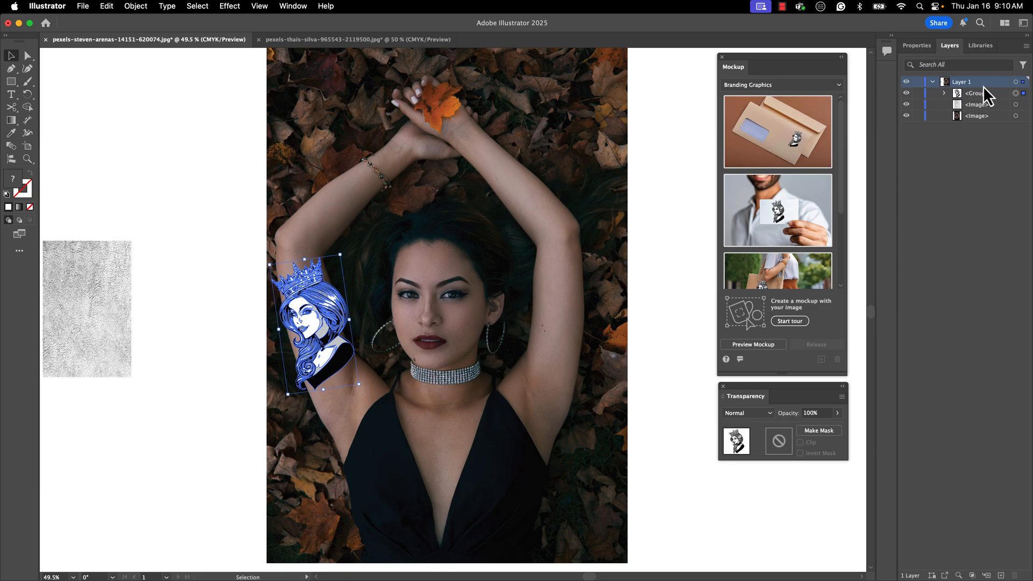
Create a mockup from the portrait photo and the queen artwork together
{"action": "left_click", "coordinate": [1015, 115]}
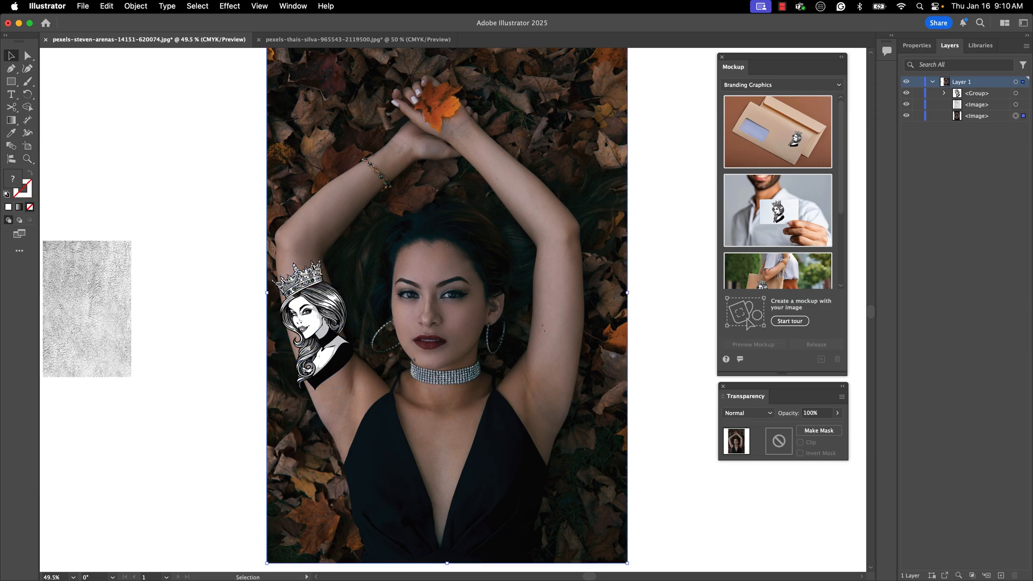
{"action": "left_click", "coordinate": [1015, 94], "text": "shift"}
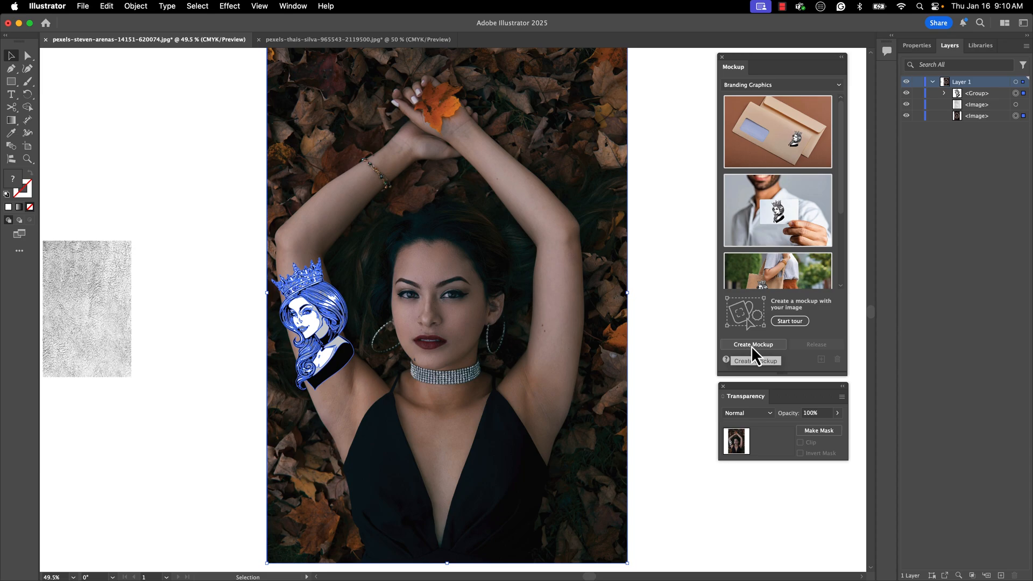
{"action": "left_click", "coordinate": [127, 6]}
{"action": "mouse_move", "coordinate": [176, 460]}
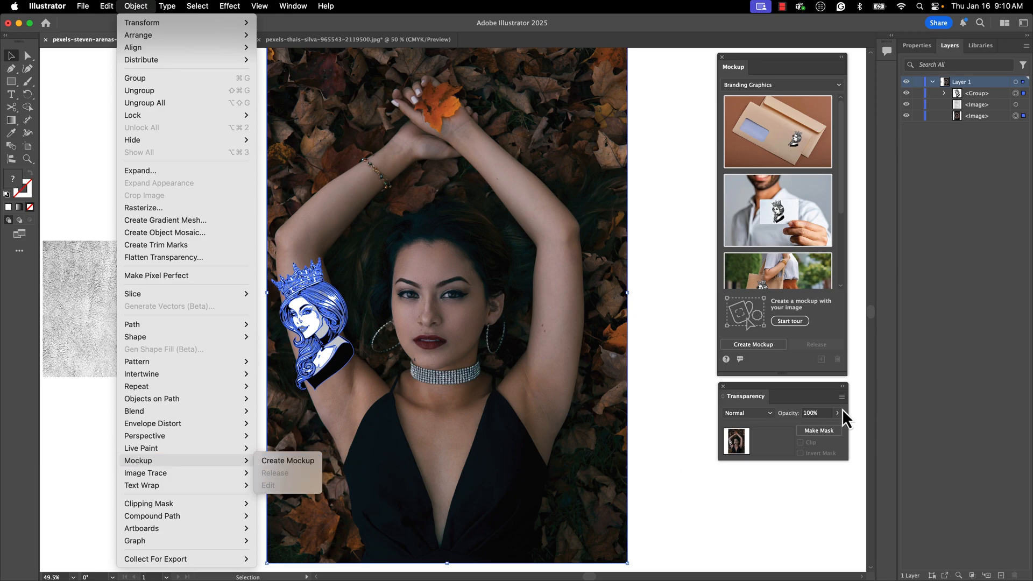
{"action": "left_click", "coordinate": [800, 65]}
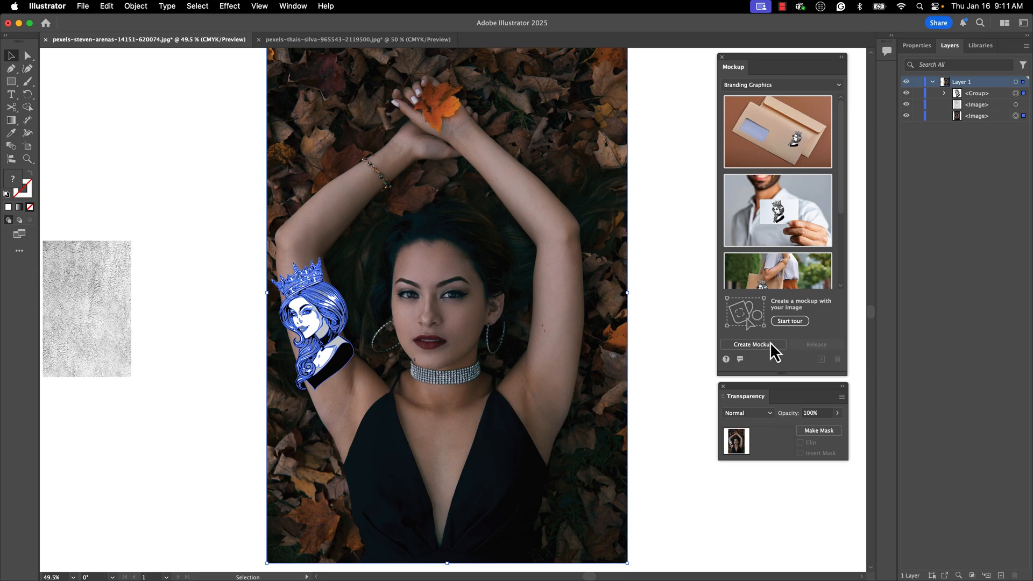
{"action": "left_click", "coordinate": [757, 345]}
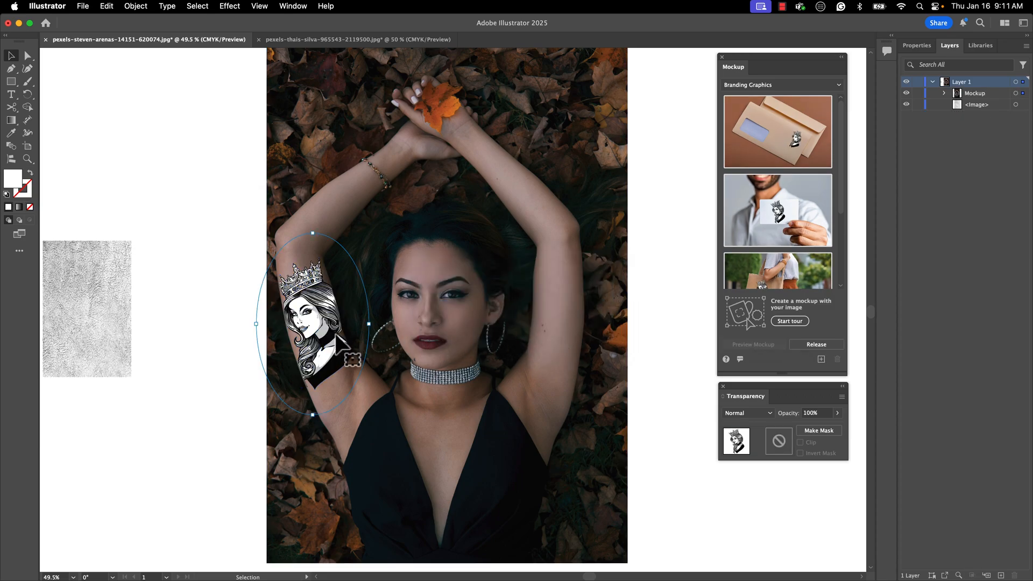
Narrow the queen tattoo in the mockup, rotate it upside down, and reposition it on the upper arm
{"action": "left_click_drag", "start_coordinate": [327, 334], "coordinate": [324, 337]}
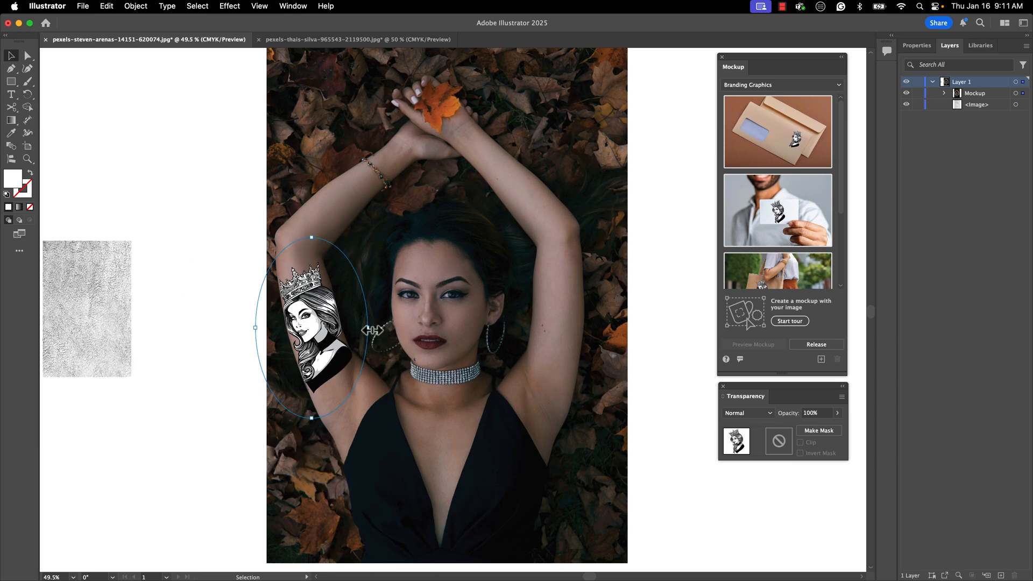
{"action": "left_click_drag", "start_coordinate": [368, 327], "coordinate": [369, 328]}
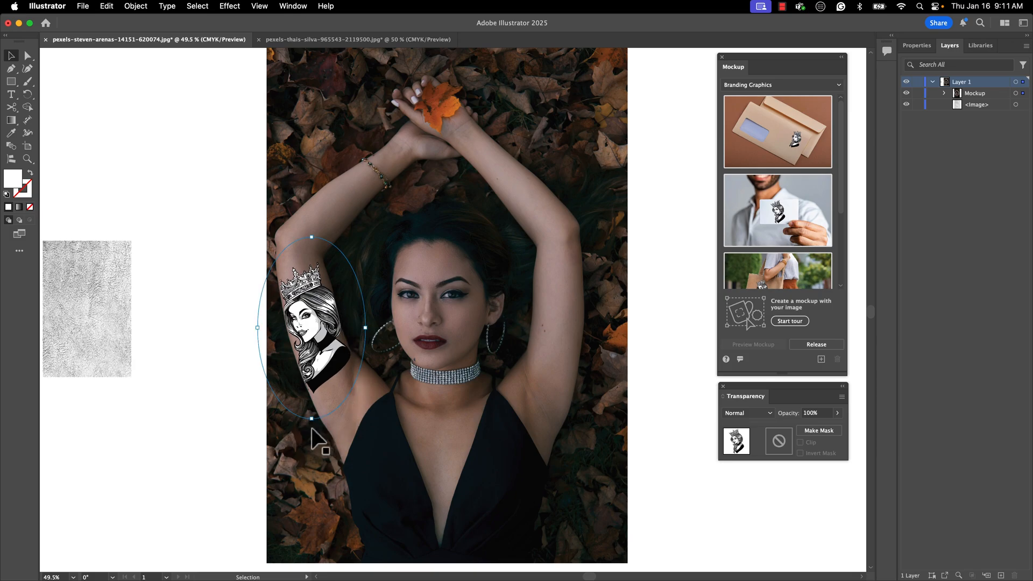
{"action": "left_click_drag", "start_coordinate": [310, 427], "coordinate": [325, 260]}
{"action": "mouse_move", "coordinate": [315, 352]}
{"action": "left_mouse_down"}
{"action": "mouse_move", "coordinate": [349, 344]}
{"action": "mouse_move", "coordinate": [323, 353]}
{"action": "left_mouse_up"}
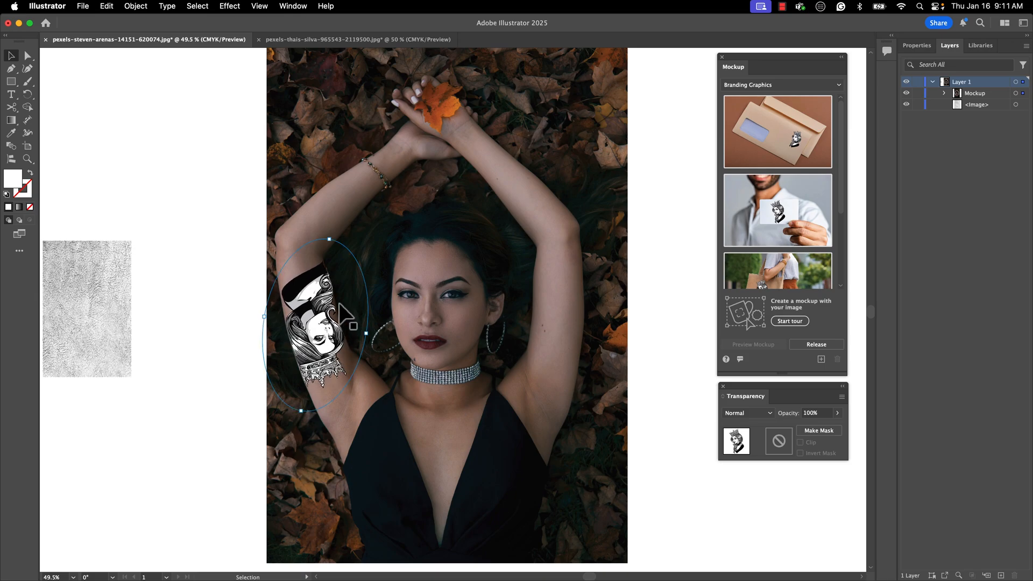
Fine-tune the inverted tattoo's angle, make it shorter and narrower, and center it within the arm's contour
{"action": "left_click_drag", "start_coordinate": [297, 420], "coordinate": [326, 363]}
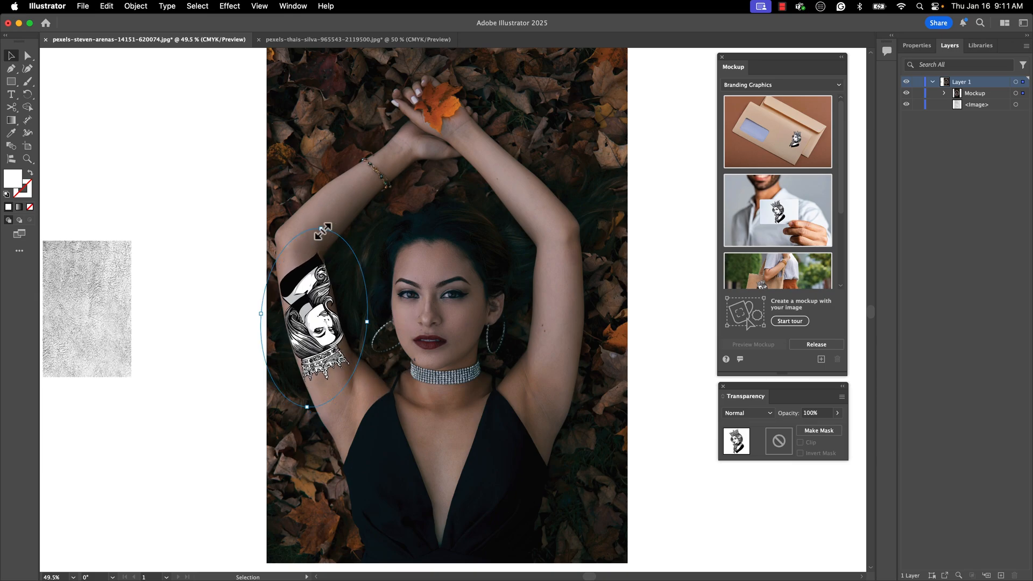
{"action": "left_click_drag", "start_coordinate": [321, 228], "coordinate": [312, 241]}
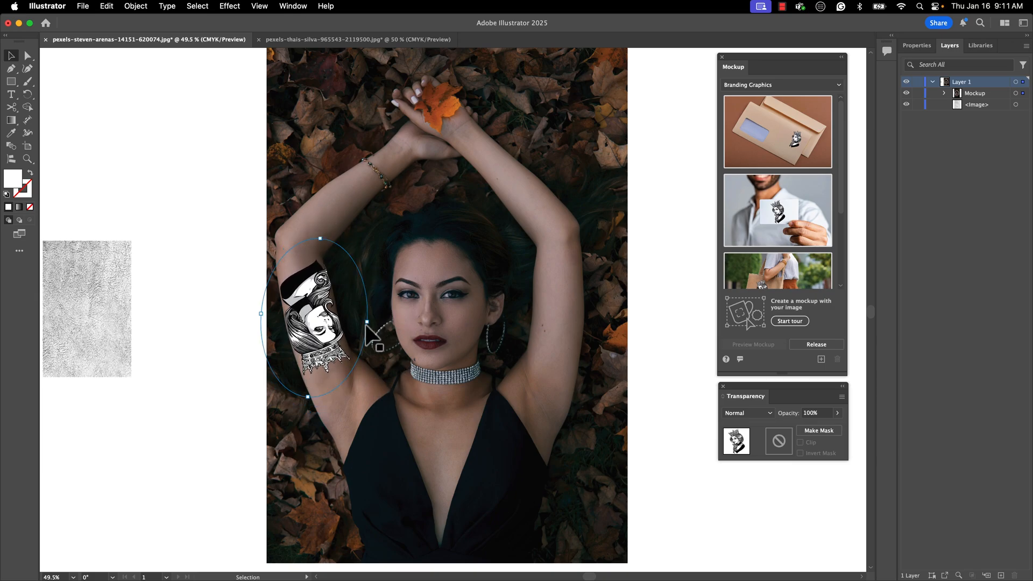
{"action": "left_click_drag", "start_coordinate": [369, 326], "coordinate": [310, 316]}
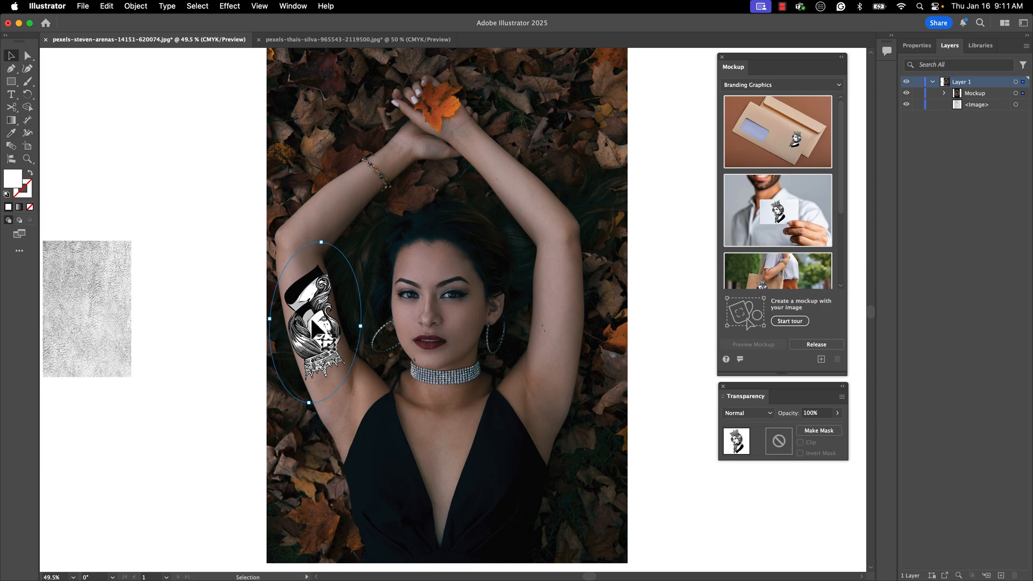
{"action": "left_click_drag", "start_coordinate": [302, 409], "coordinate": [308, 410]}
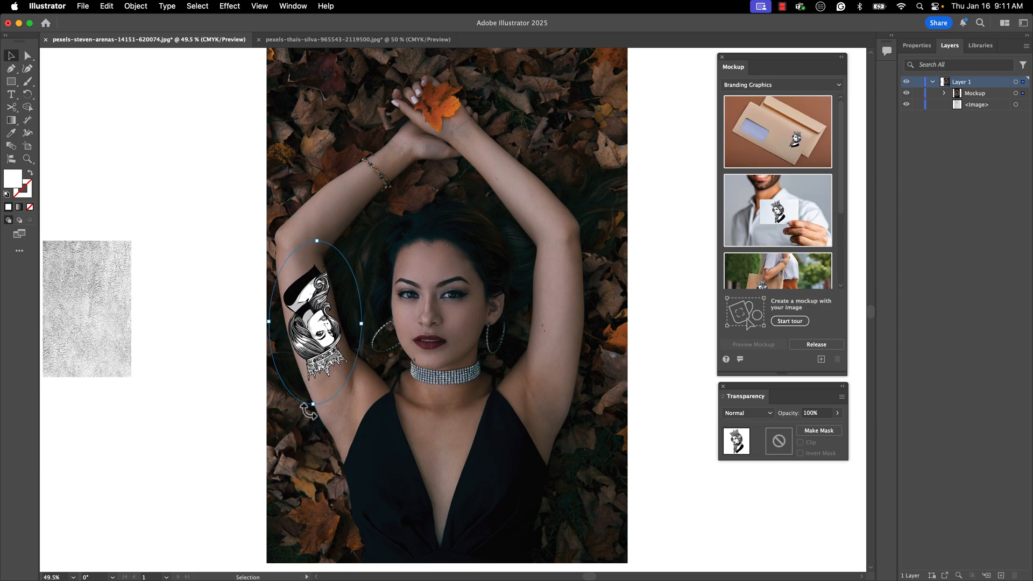
Set the queen tattoo's blend mode to Multiply and its opacity to 76%
{"action": "left_click", "coordinate": [738, 413]}
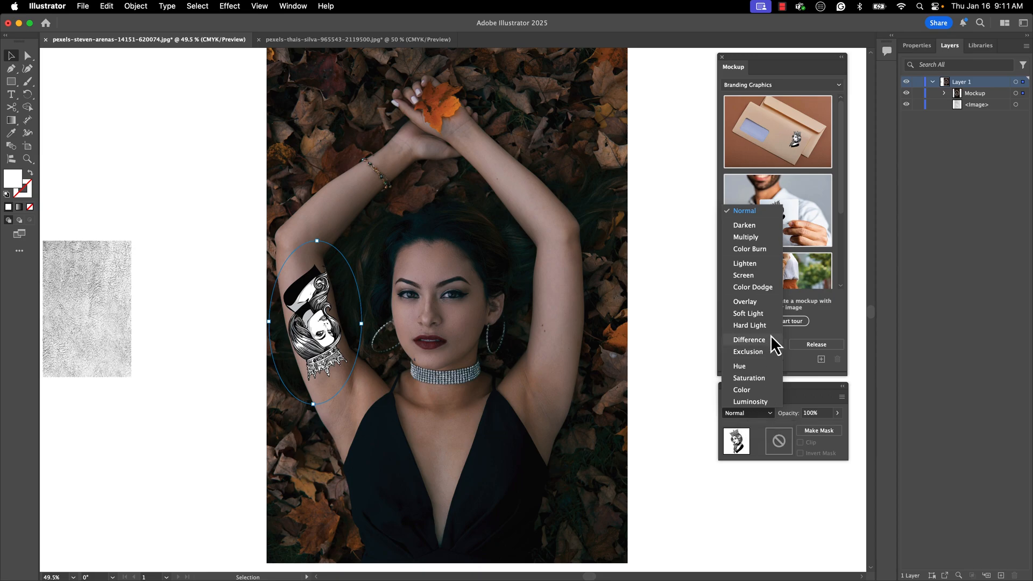
{"action": "left_click", "coordinate": [752, 240]}
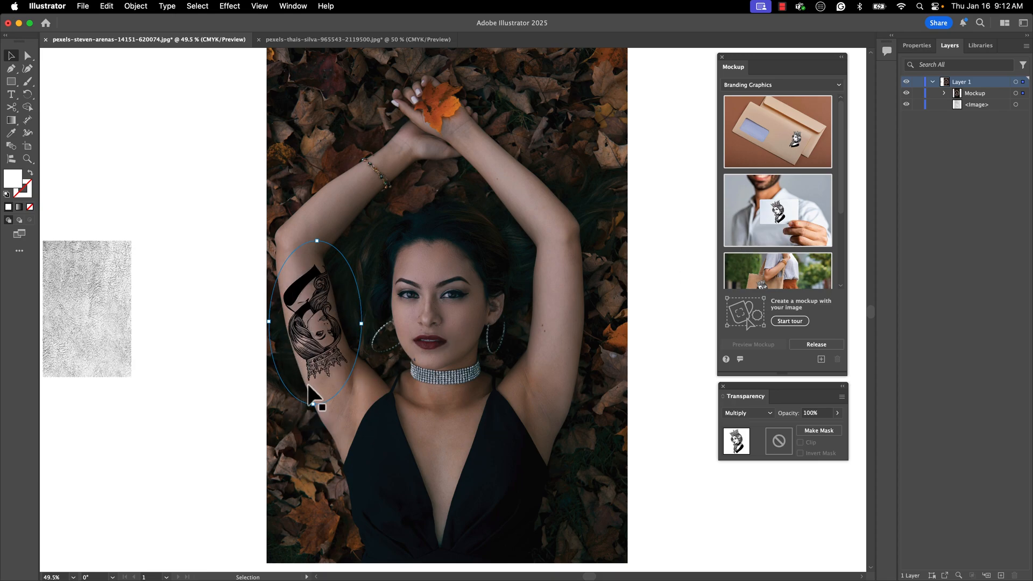
{"action": "left_click", "coordinate": [837, 412]}
{"action": "mouse_move", "coordinate": [837, 426]}
{"action": "left_mouse_down"}
{"action": "mouse_move", "coordinate": [814, 424]}
{"action": "mouse_move", "coordinate": [826, 424]}
{"action": "left_mouse_up"}
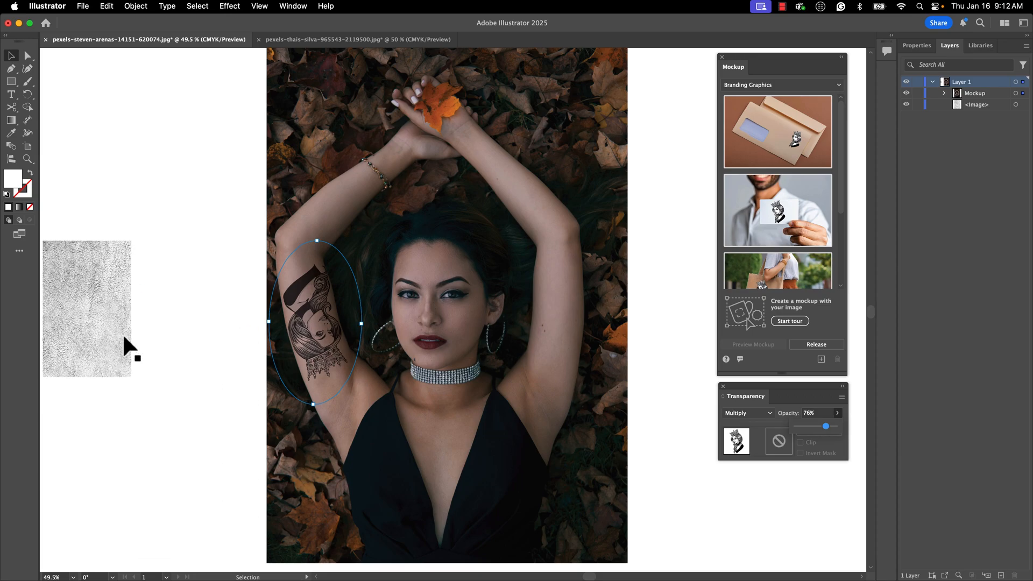
Move the skin texture image over the tattoo, stack it above the mockup, and rotate and narrow it along the arm
{"action": "left_click", "coordinate": [99, 326]}
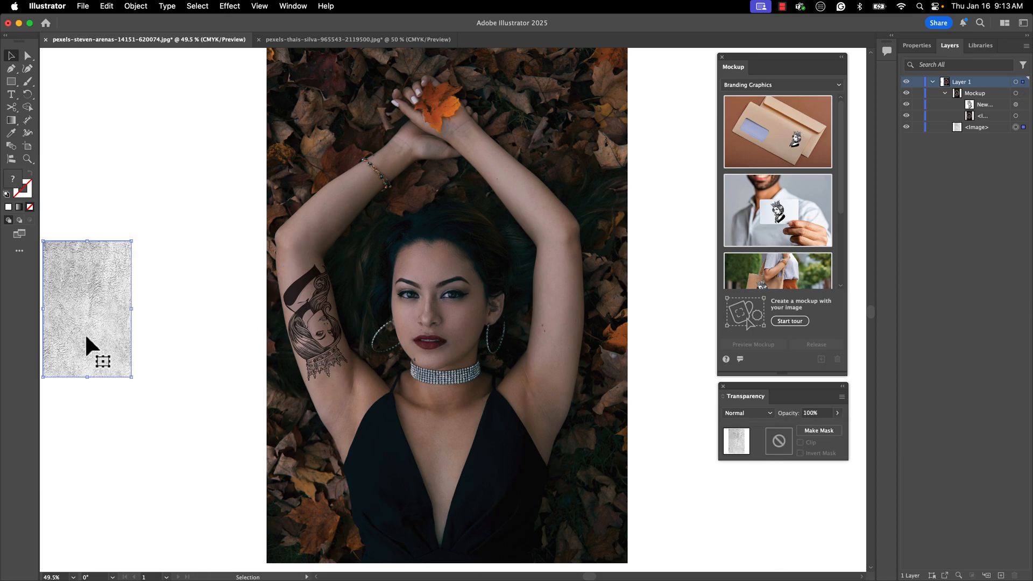
{"action": "left_click_drag", "start_coordinate": [86, 339], "coordinate": [316, 357]}
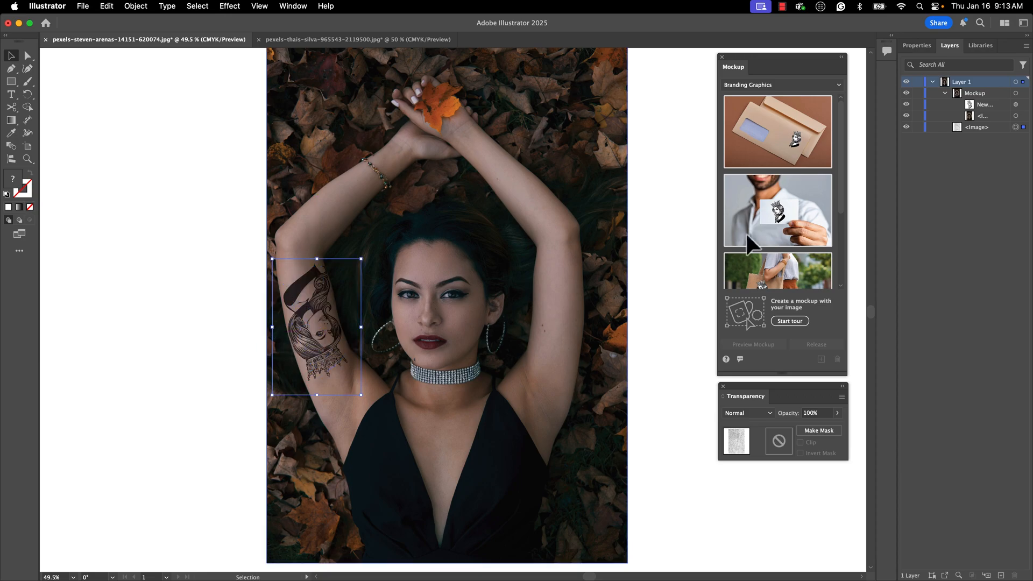
{"action": "left_click_drag", "start_coordinate": [984, 128], "coordinate": [979, 89]}
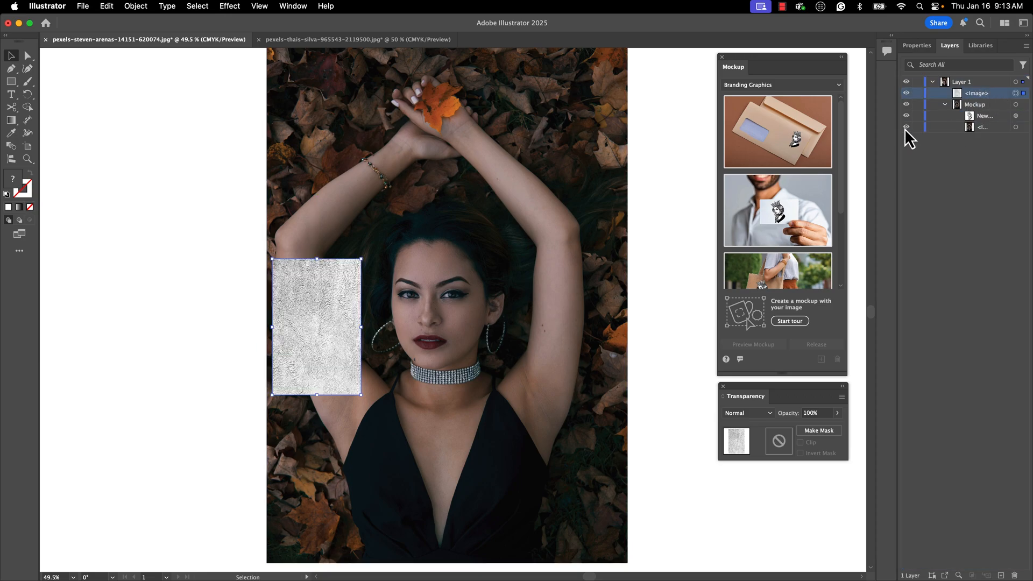
{"action": "left_click_drag", "start_coordinate": [364, 401], "coordinate": [363, 374]}
{"action": "left_click_drag", "start_coordinate": [293, 361], "coordinate": [301, 364]}
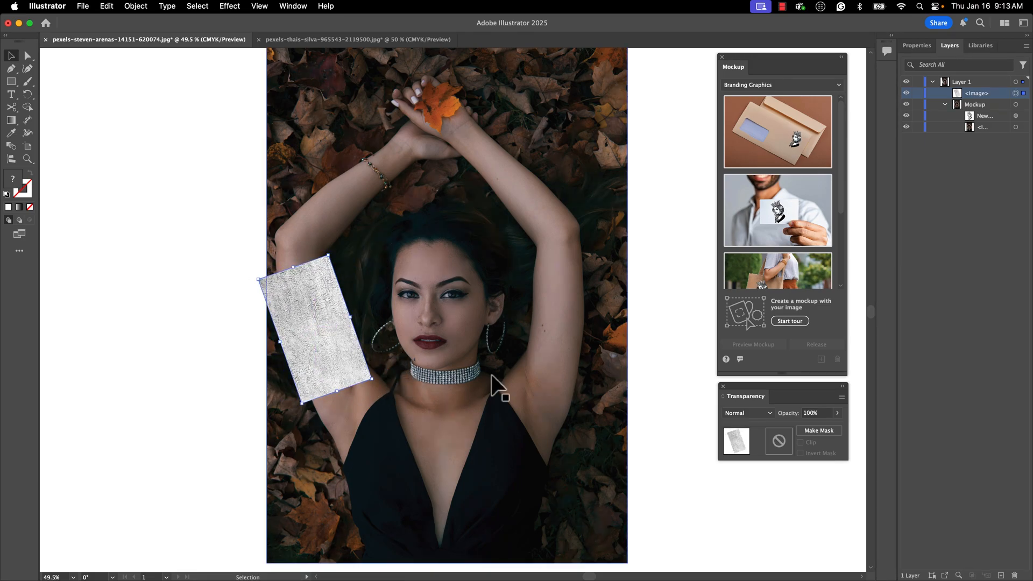
Make an opacity mask for the queen tattoo from the texture image and try its Clip and Invert Mask options
{"action": "left_click", "coordinate": [1016, 116]}
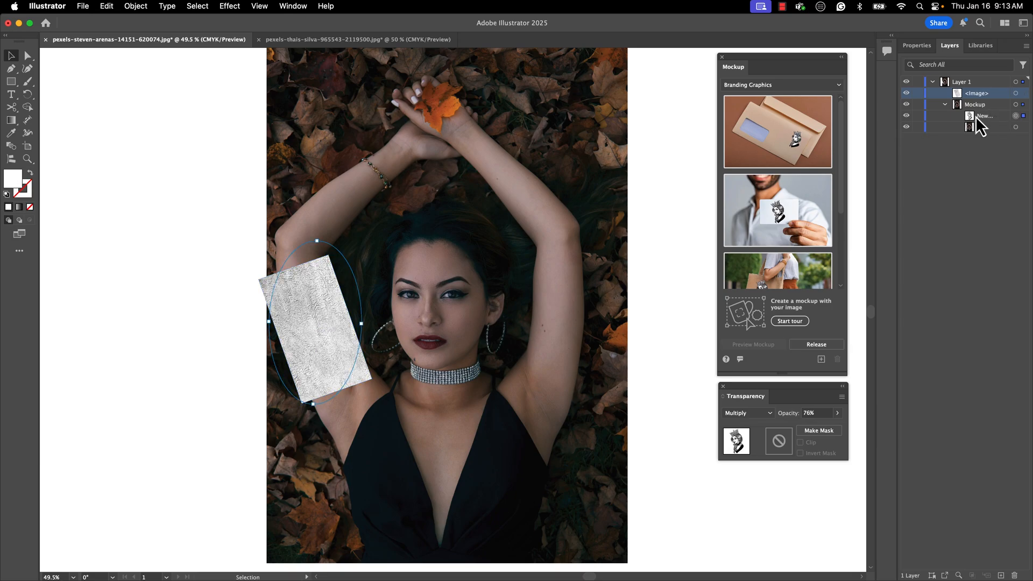
{"action": "left_click", "coordinate": [1016, 94]}
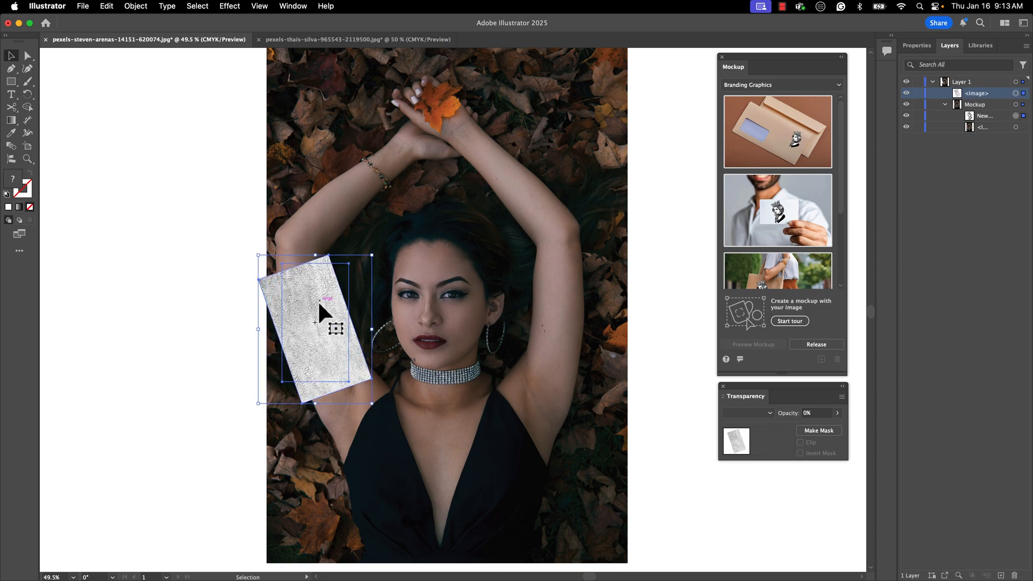
{"action": "left_click", "coordinate": [823, 432]}
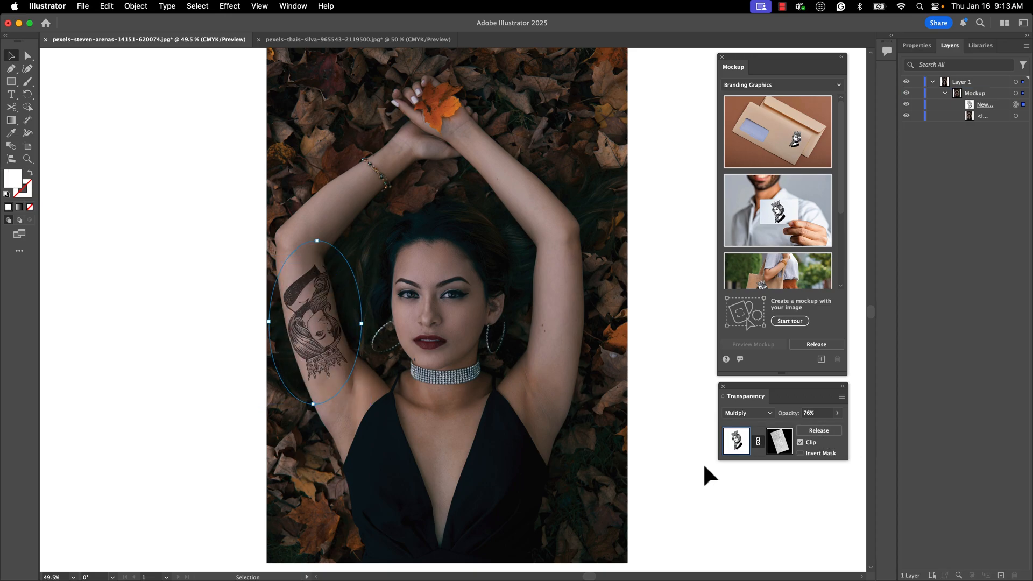
{"action": "left_click", "coordinate": [801, 442]}
{"action": "left_click", "coordinate": [800, 453]}
{"action": "left_click", "coordinate": [800, 453]}
{"action": "left_click", "coordinate": [692, 360]}
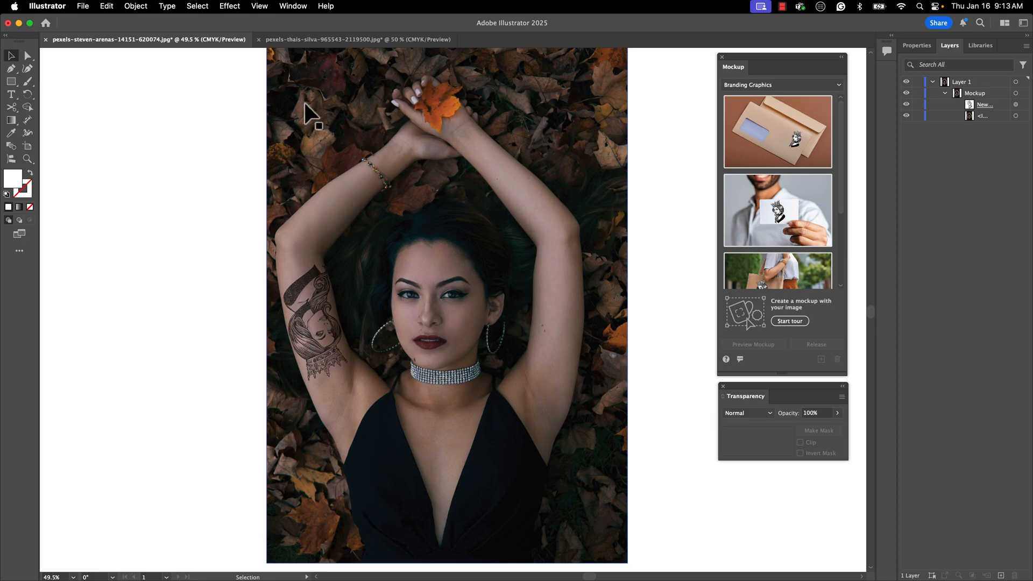
Switch to the yellow beanie portrait document, then place the floral artwork on her upper arm and scale it down to fit
{"action": "left_click", "coordinate": [325, 41]}
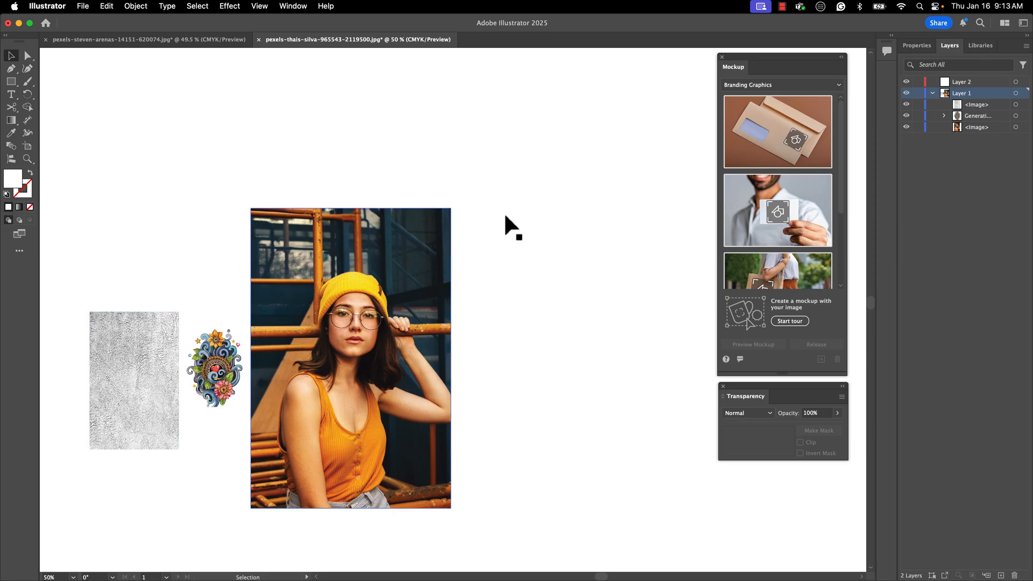
{"action": "left_click", "coordinate": [216, 369]}
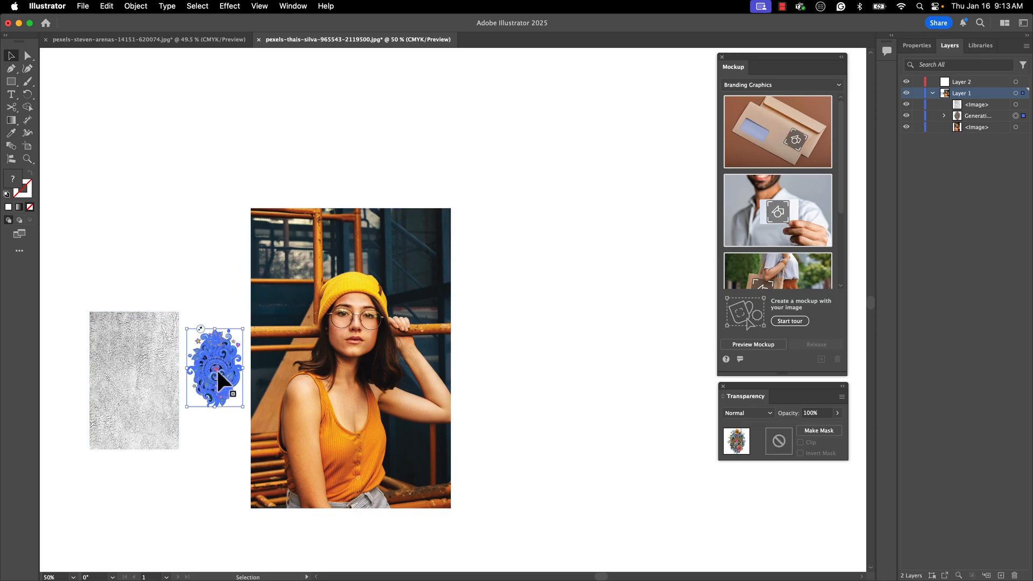
{"action": "left_click_drag", "start_coordinate": [223, 377], "coordinate": [312, 446]}
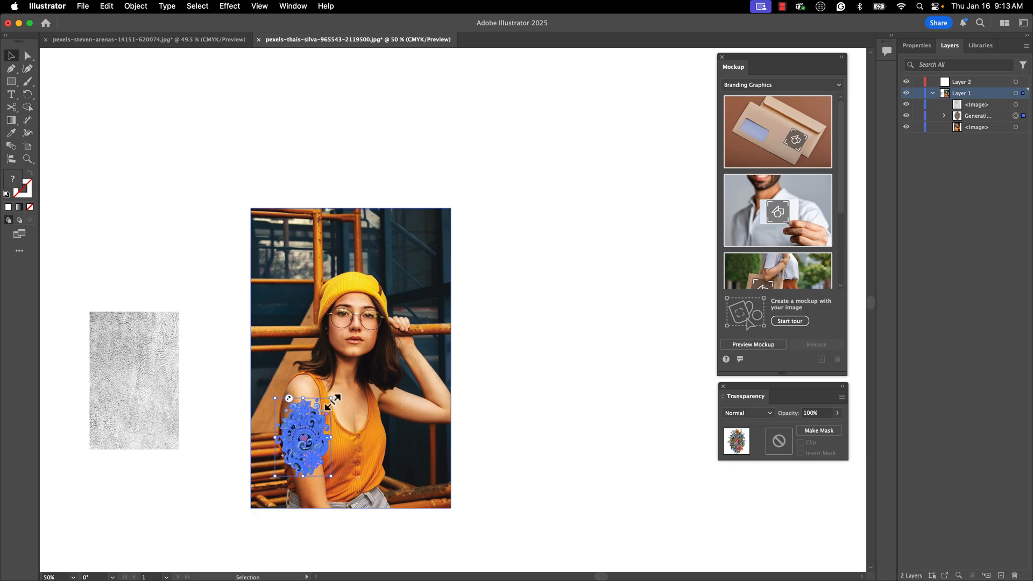
{"action": "left_click_drag", "start_coordinate": [330, 398], "coordinate": [297, 436]}
Create a mockup from the yellow beanie portrait and the floral artwork
{"action": "left_click", "coordinate": [1016, 127]}
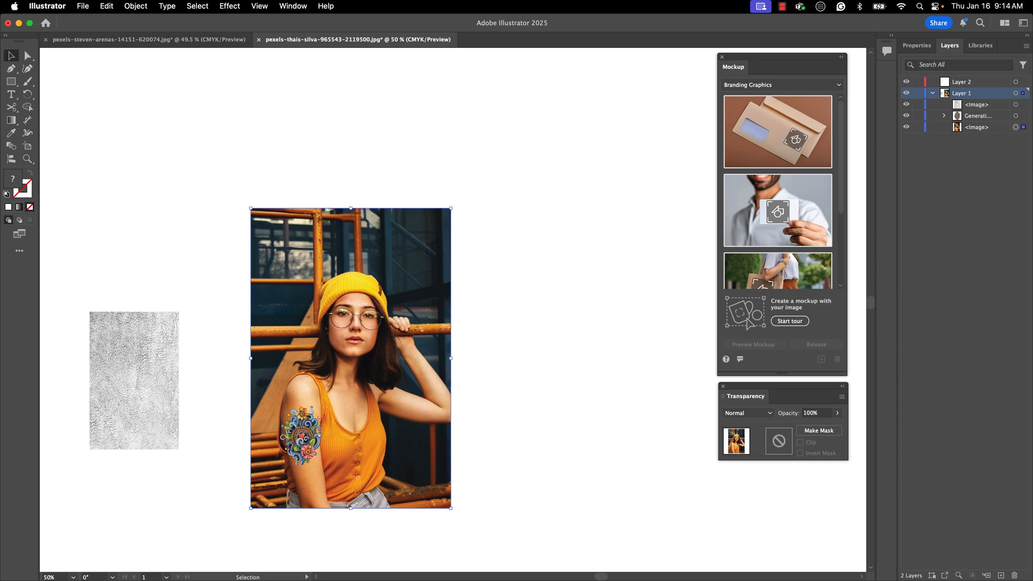
{"action": "left_click", "coordinate": [1016, 115], "text": "shift"}
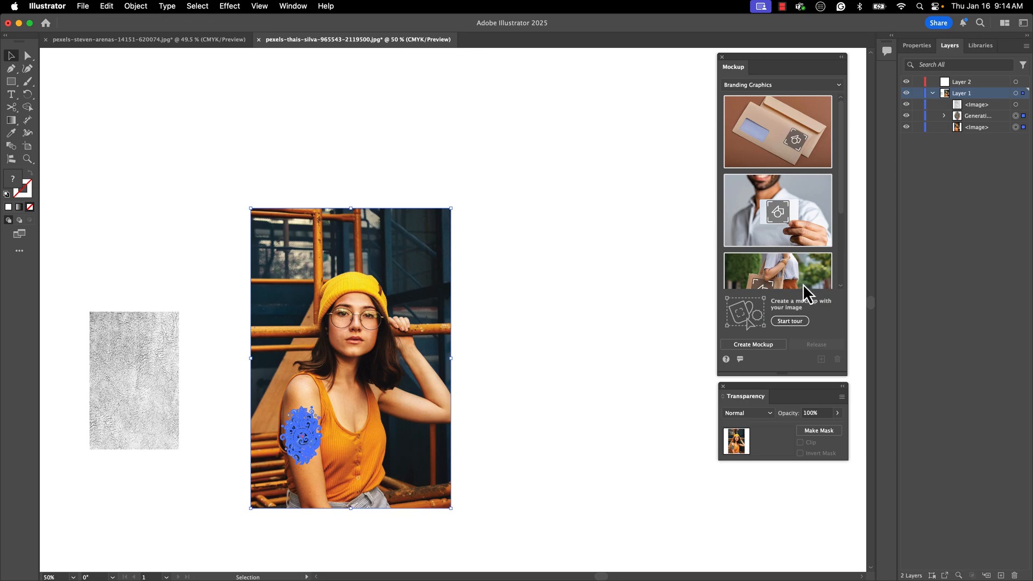
{"action": "left_click", "coordinate": [757, 343]}
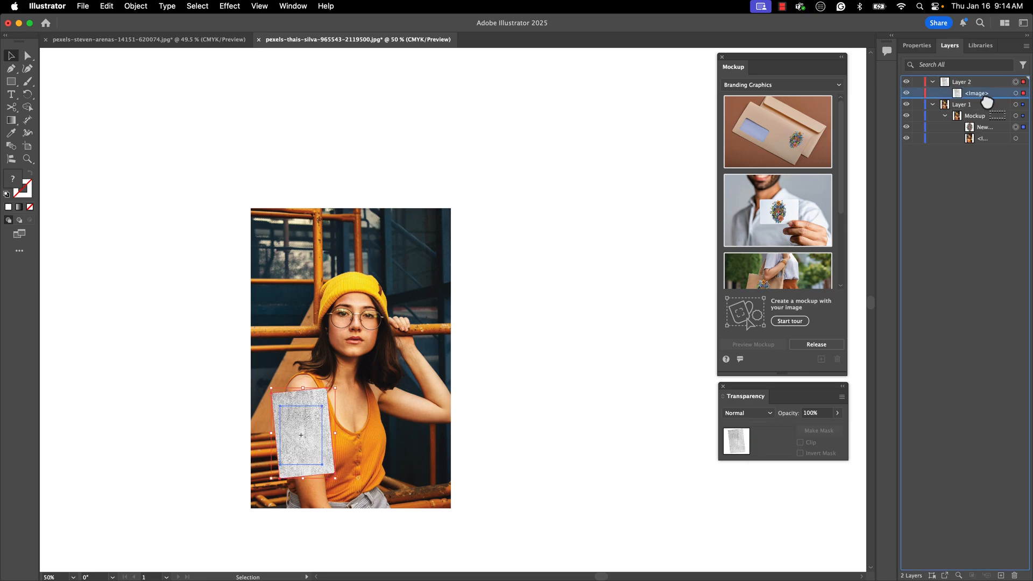
Move the texture image into Layer 1 above the mockup and make it the floral tattoo's opacity mask
{"action": "left_click_drag", "start_coordinate": [986, 97], "coordinate": [986, 110]}
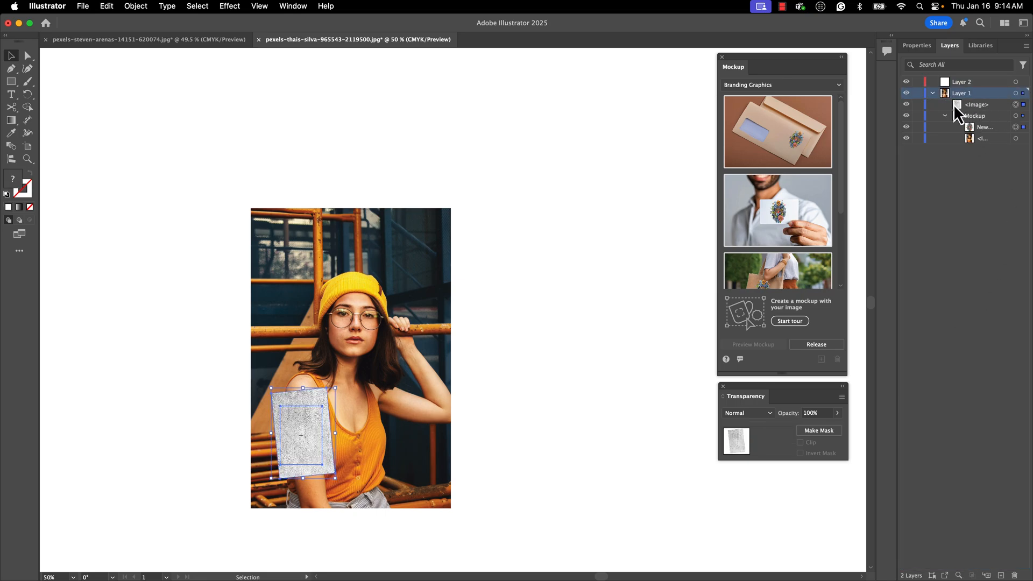
{"action": "left_click", "coordinate": [819, 431]}
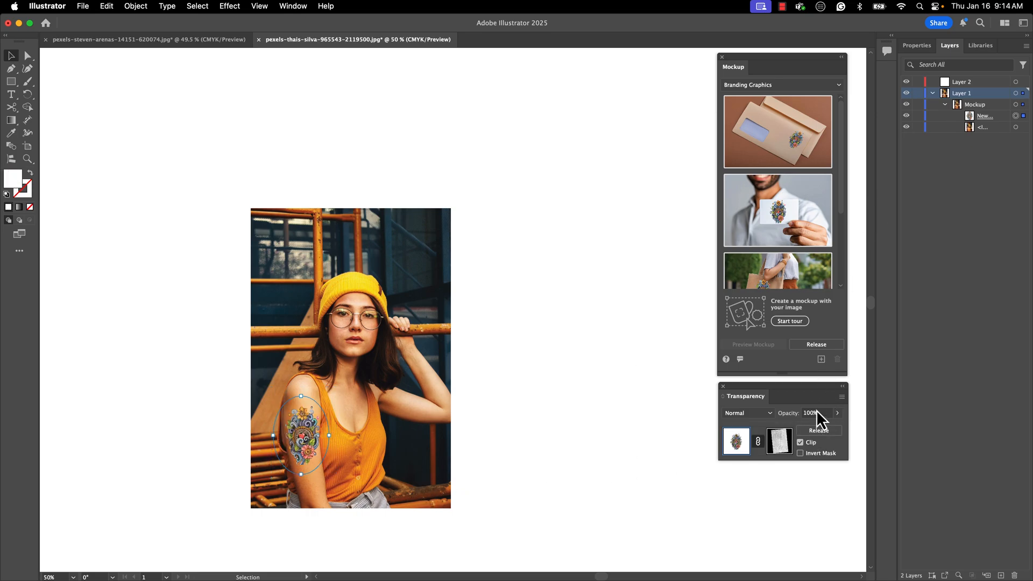
Set the floral tattoo's blend mode to Multiply and its opacity to 61%
{"action": "left_click", "coordinate": [769, 413]}
{"action": "left_click", "coordinate": [751, 237]}
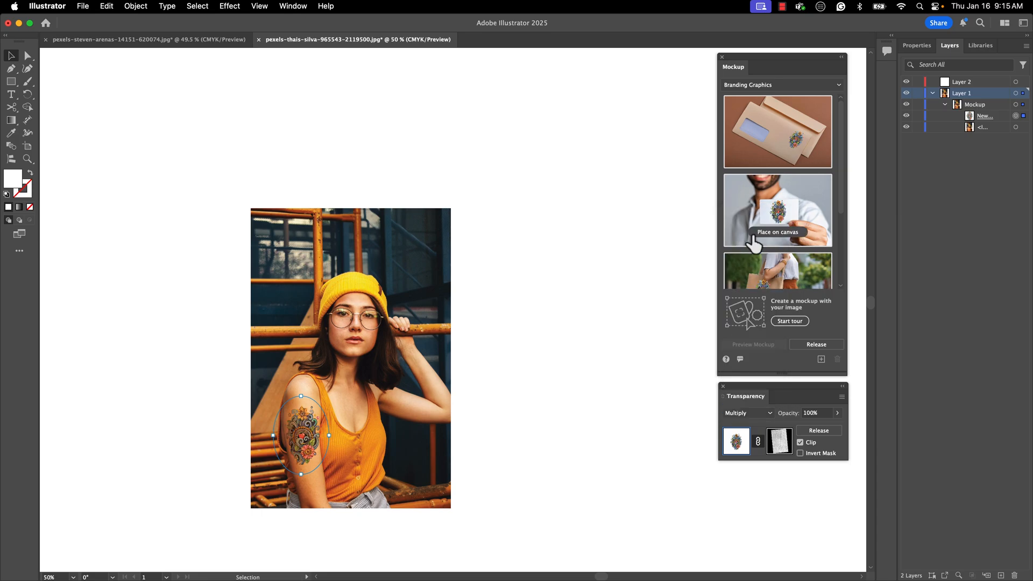
{"action": "left_click_drag", "start_coordinate": [830, 425], "coordinate": [820, 426]}
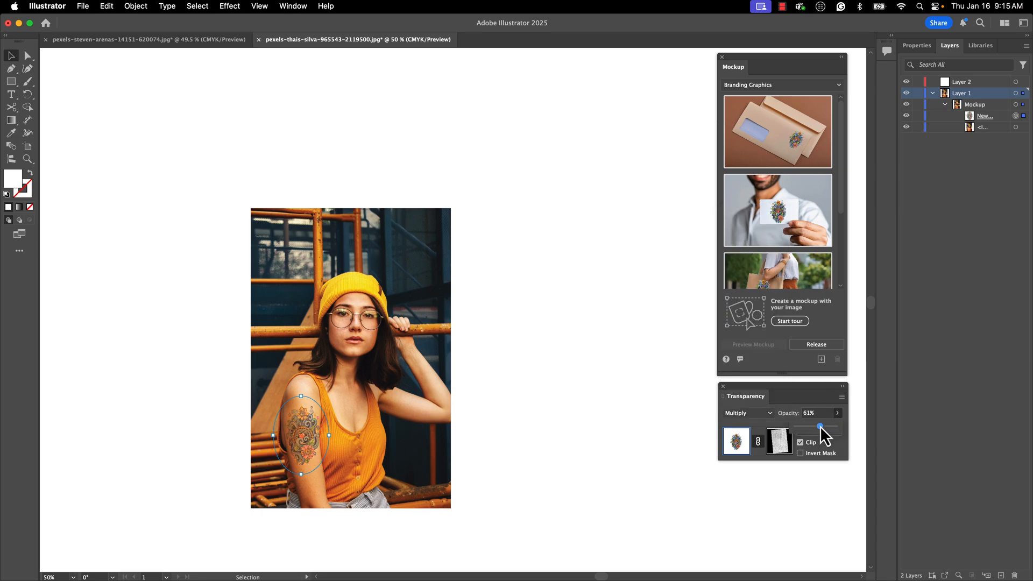